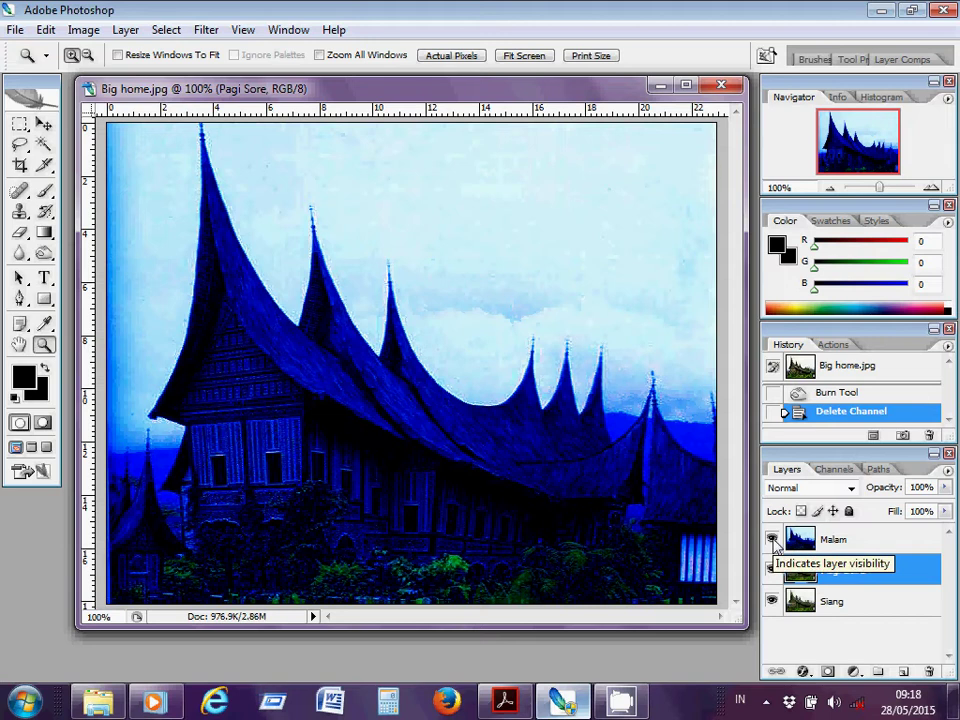
Hide the Malam layer and inspect the Red, Green and Blue channels of the Pagi Sore layer one by one.
left_click(772, 540)
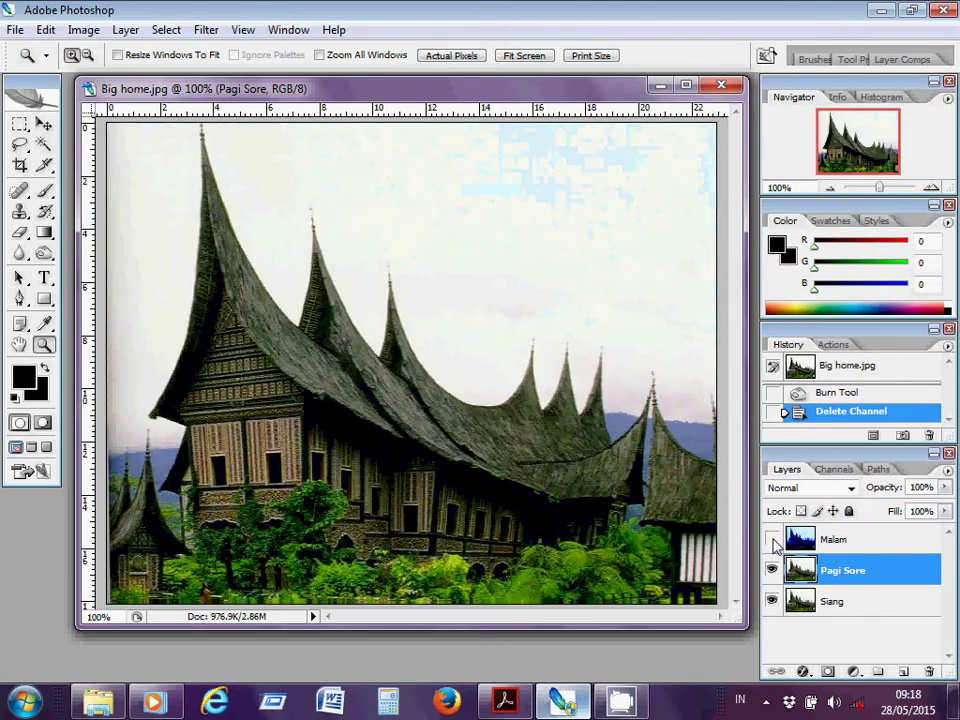
left_click(833, 471)
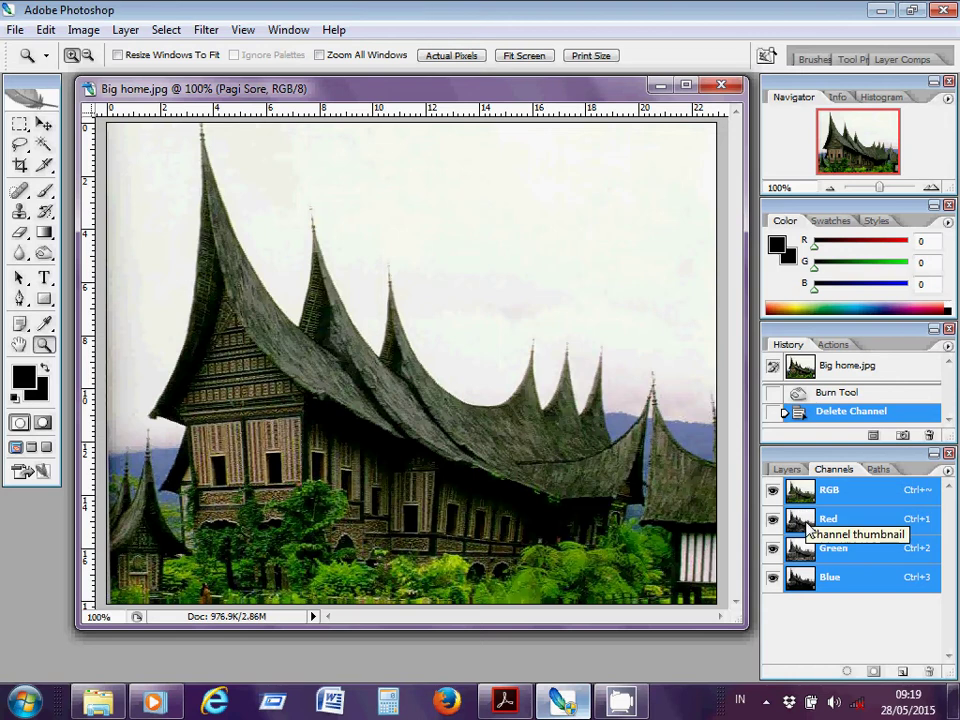
left_click(808, 527)
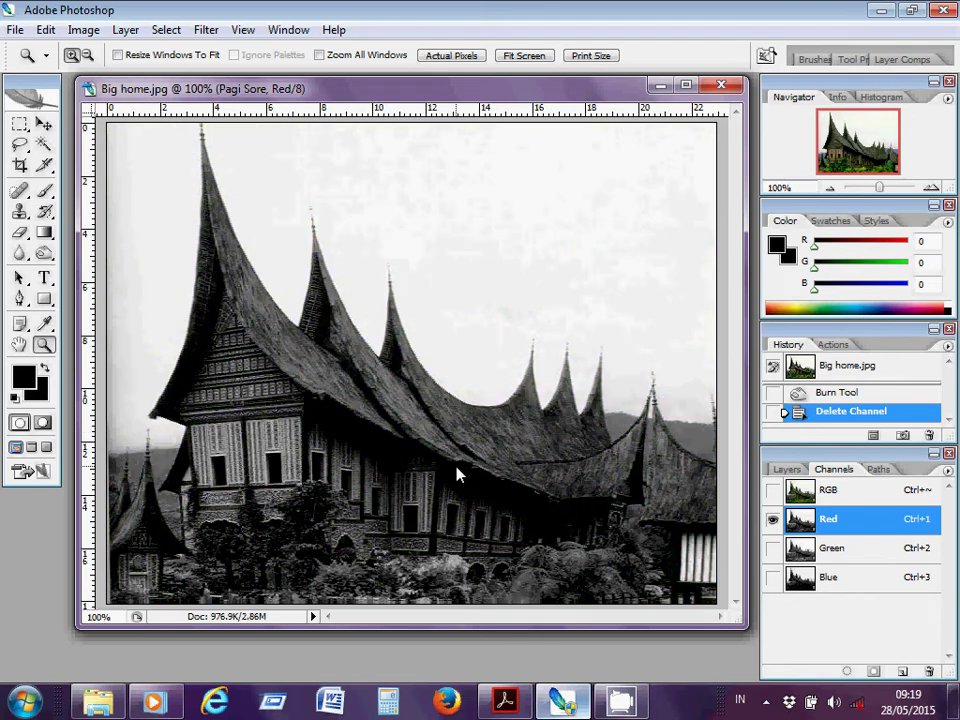
left_click(812, 562)
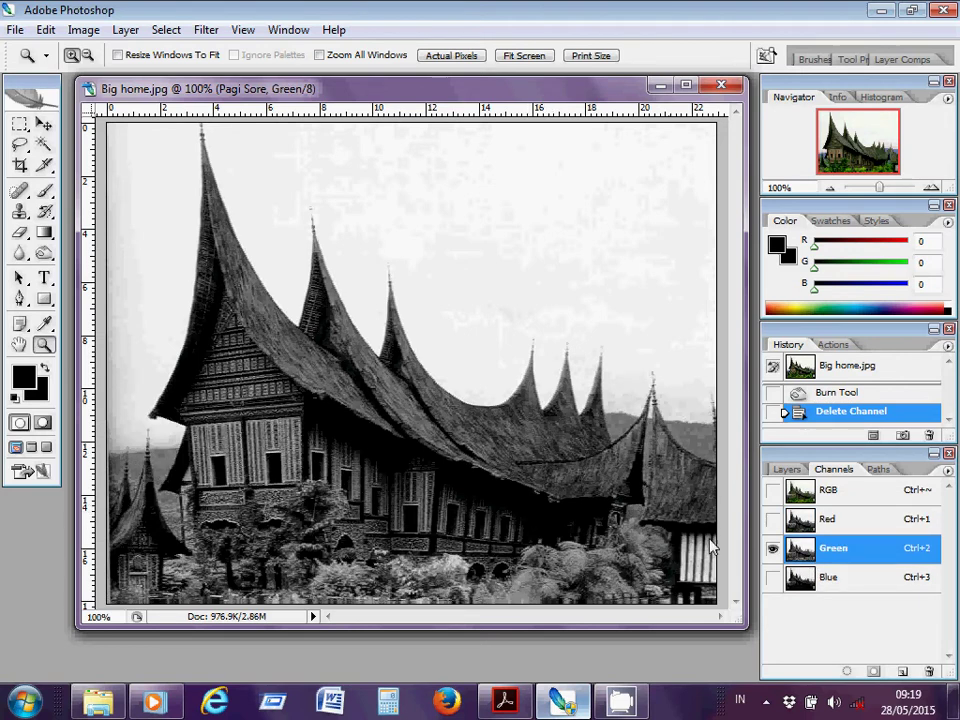
left_click(814, 590)
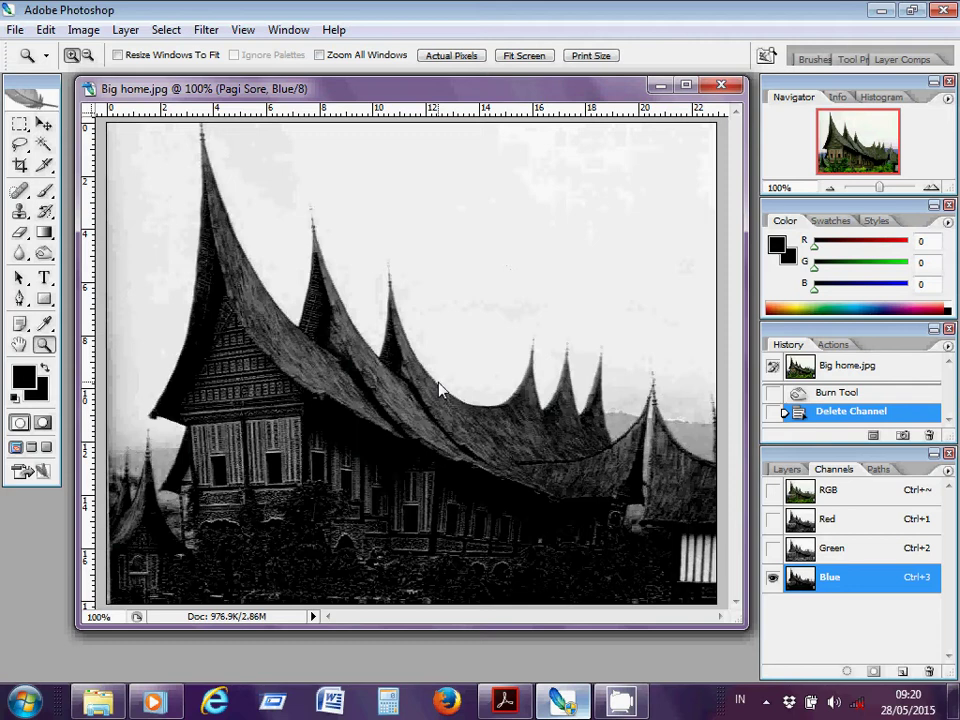
Duplicate the Blue channel within Big home.jpg as "Blue copy".
right_click(836, 586)
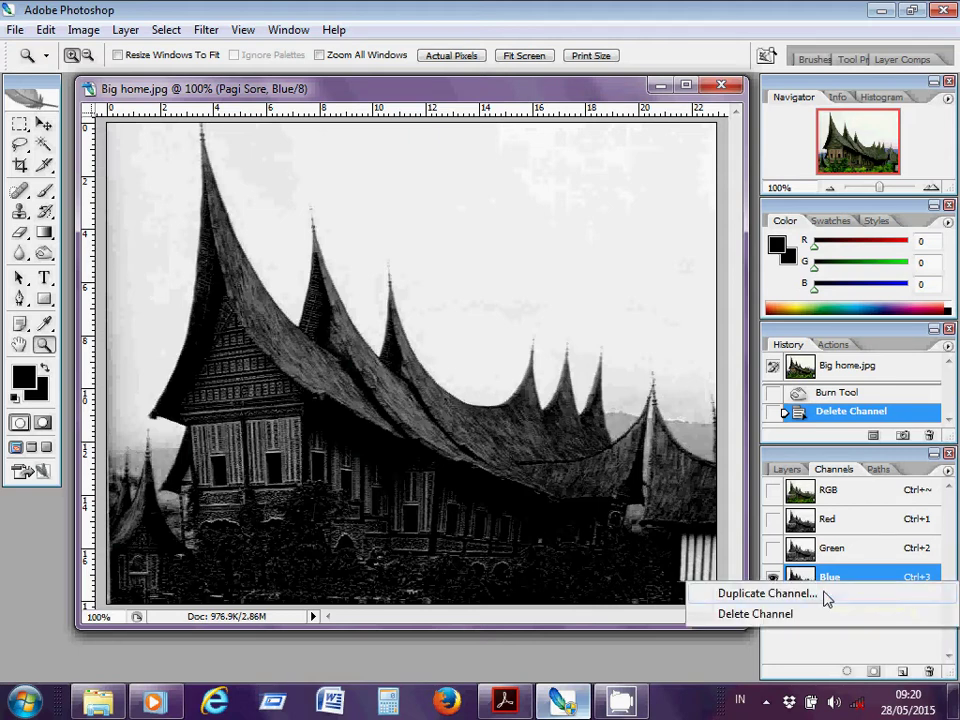
left_click(826, 594)
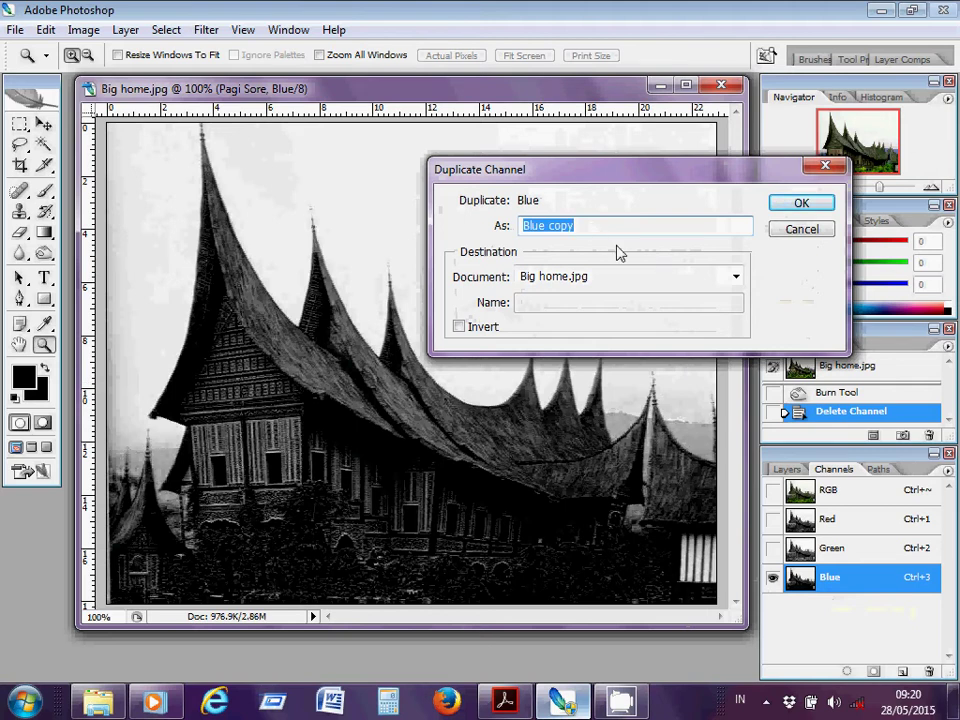
left_click(785, 213)
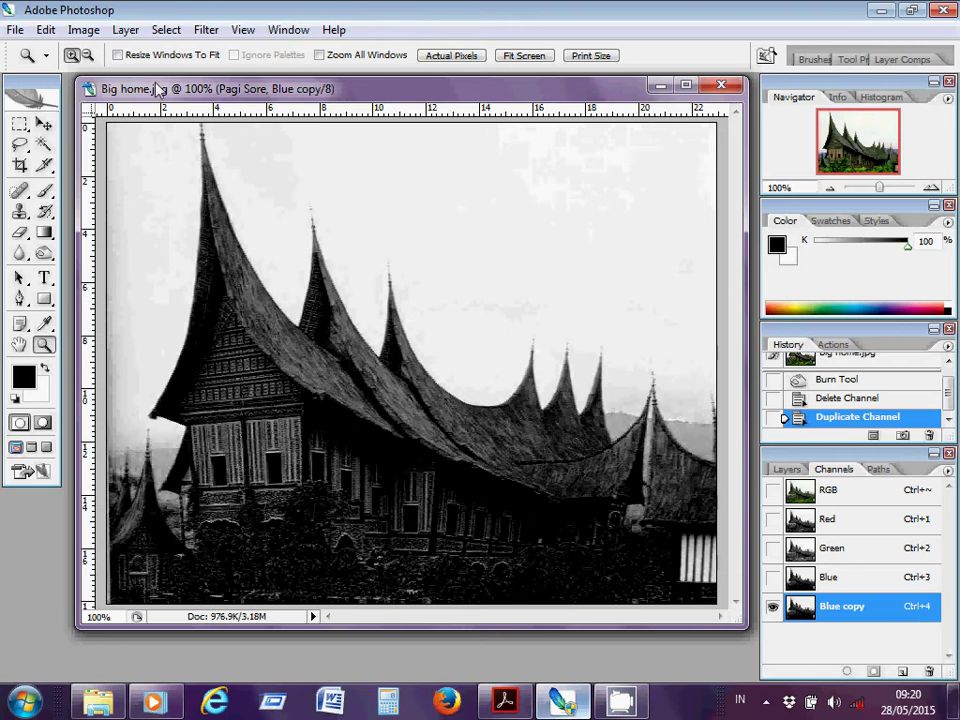
Apply a Brightness/Contrast adjustment to the Blue copy channel with the contrast set to +100.
left_click(86, 31)
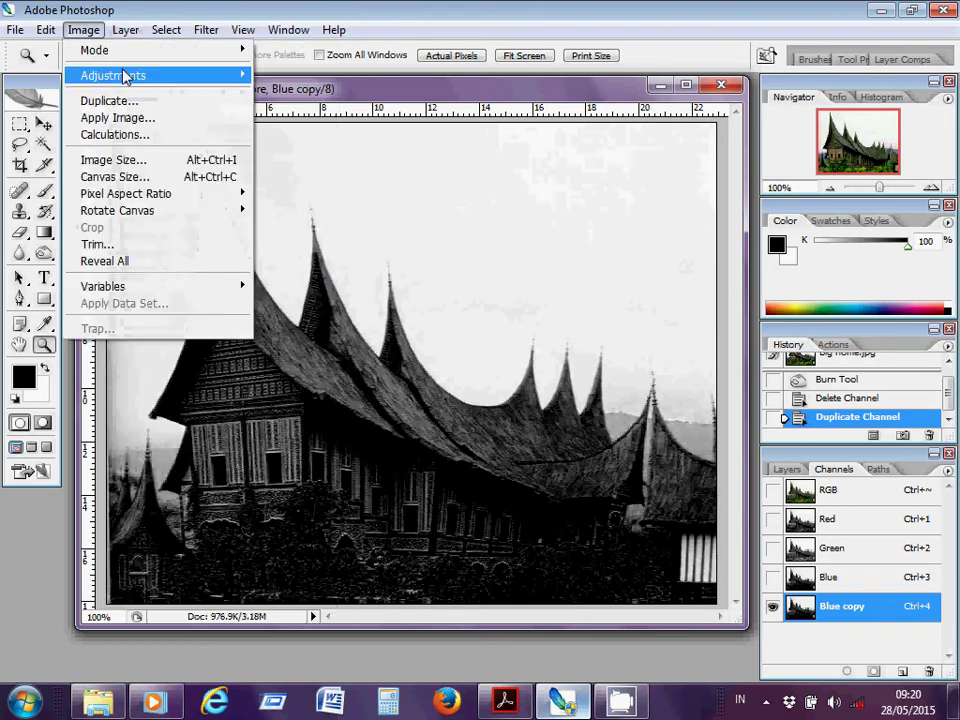
mouse_move(125, 77)
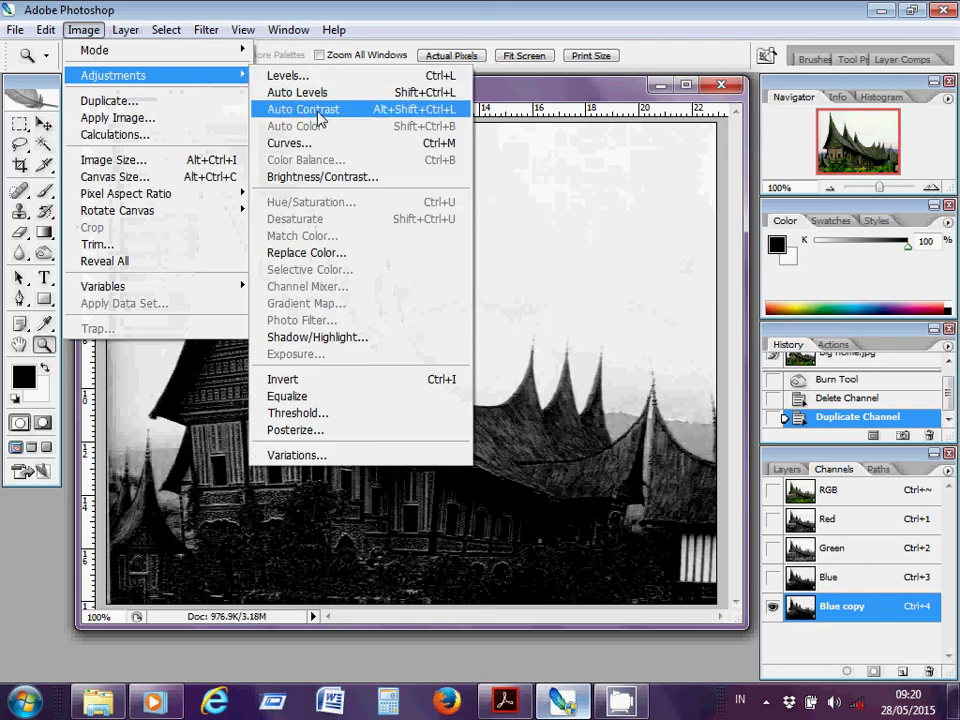
left_click(331, 178)
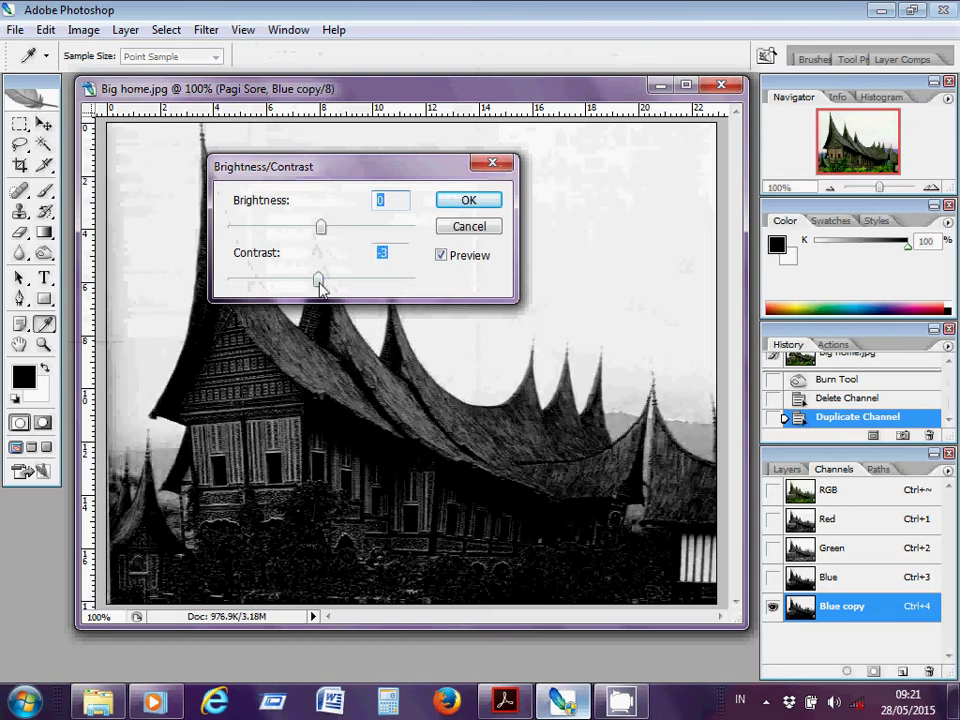
left_click_drag(321, 280, 420, 286)
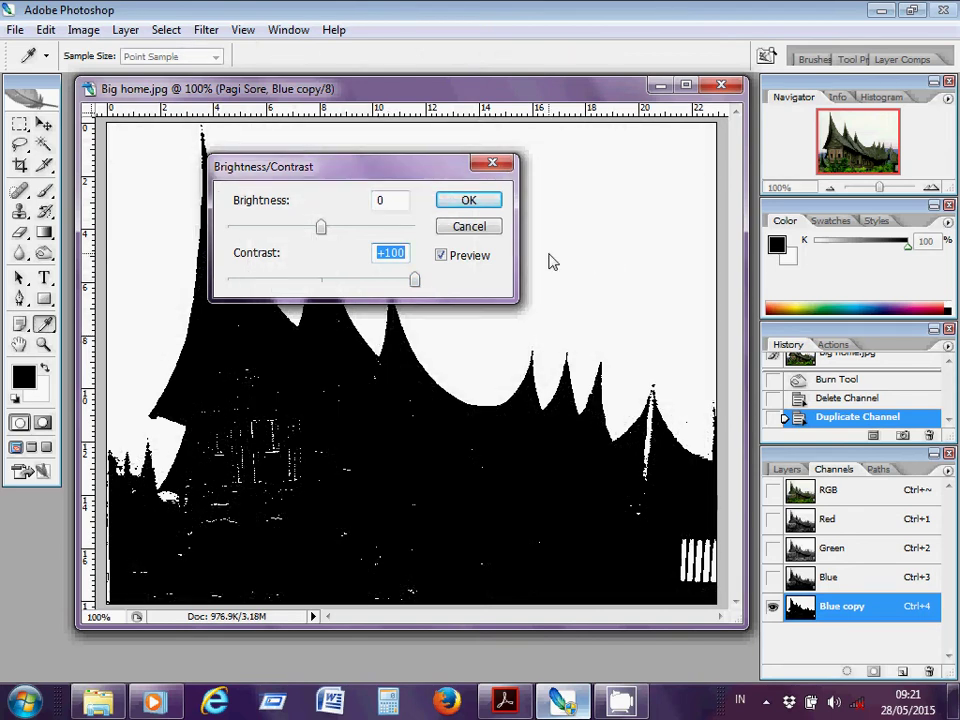
left_click(481, 209)
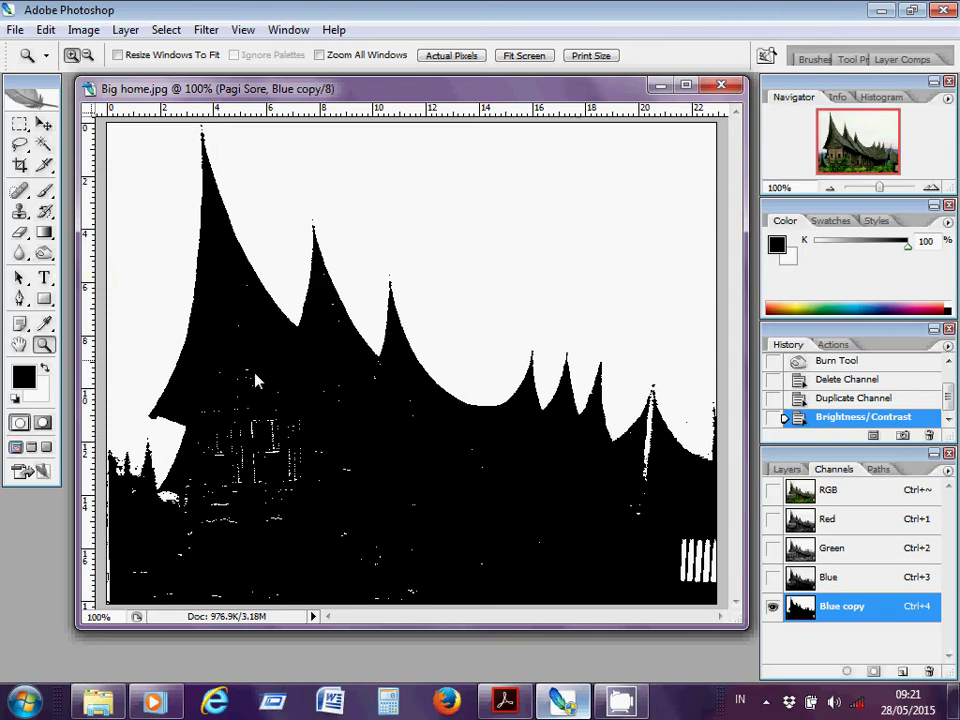
left_click(45, 254)
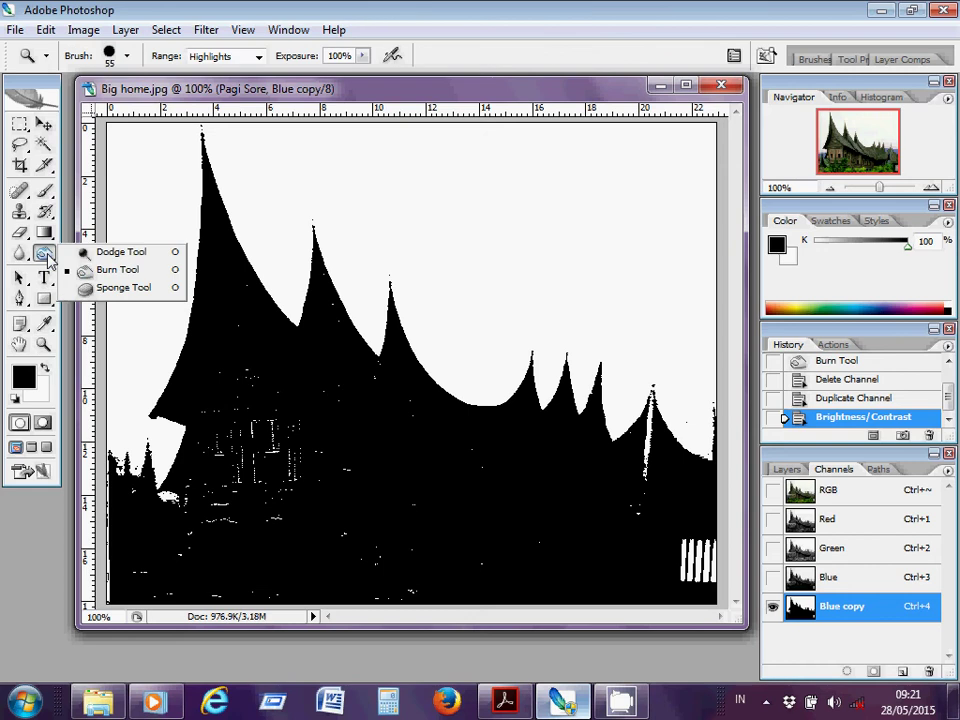
left_click(104, 272)
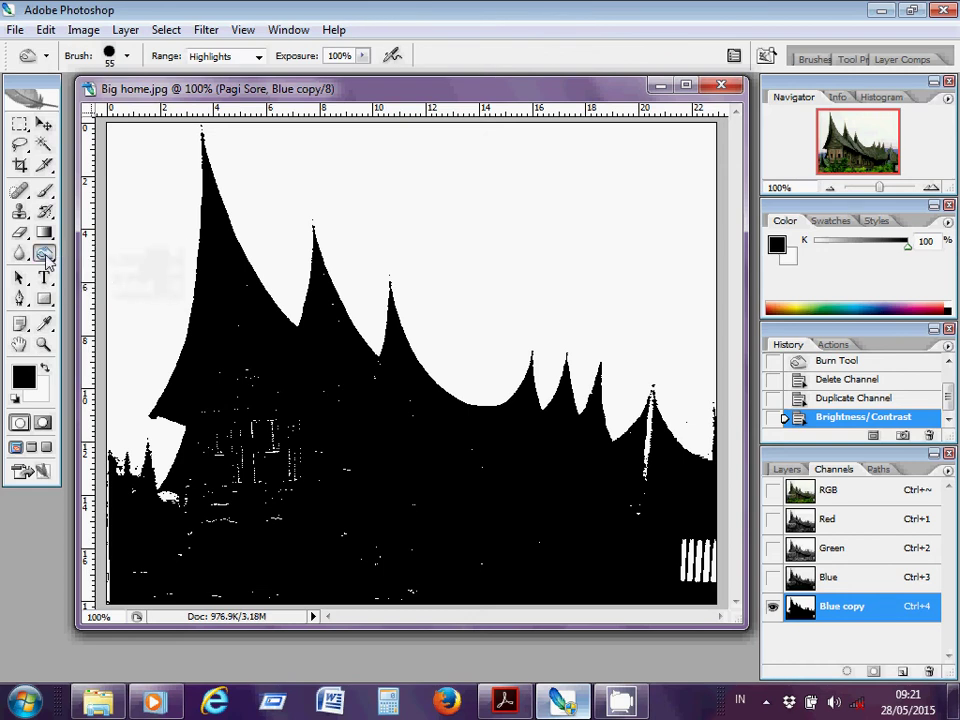
left_click(45, 257)
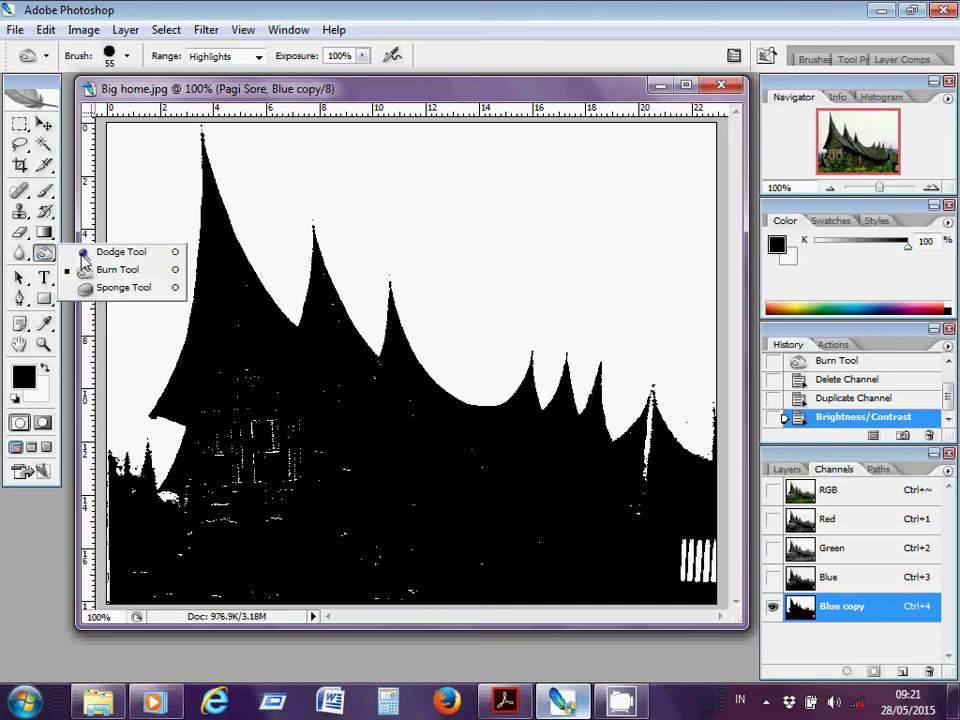
left_click(84, 252)
key("shift+o")
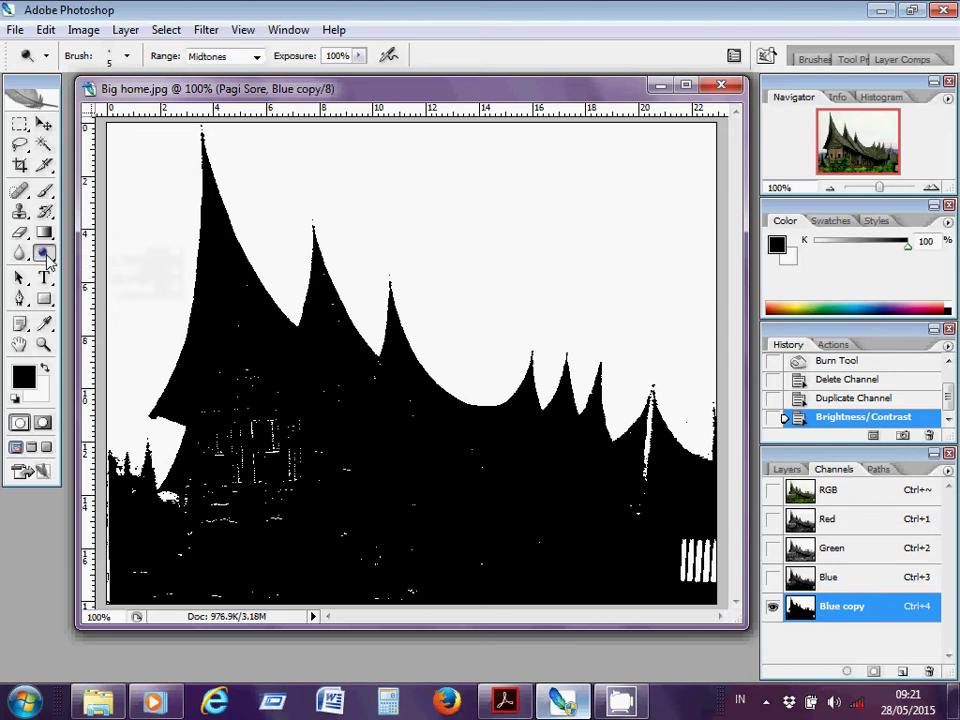
Darken the white specks on the tallest roof and upper house wall using the Burn tool with a 55 px brush.
left_click(47, 258)
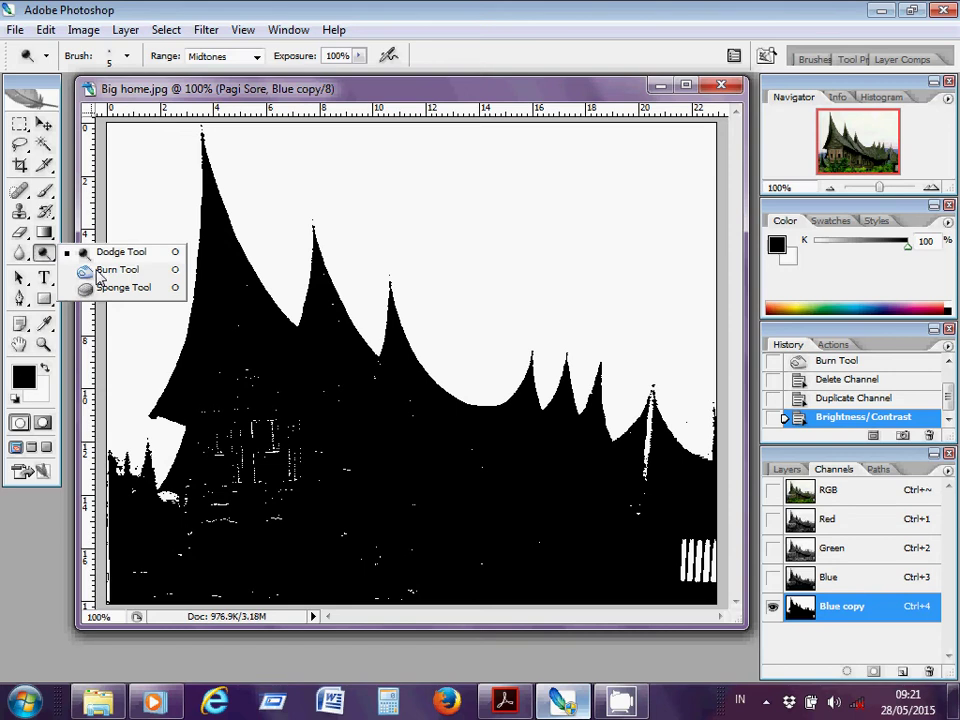
left_click(100, 270)
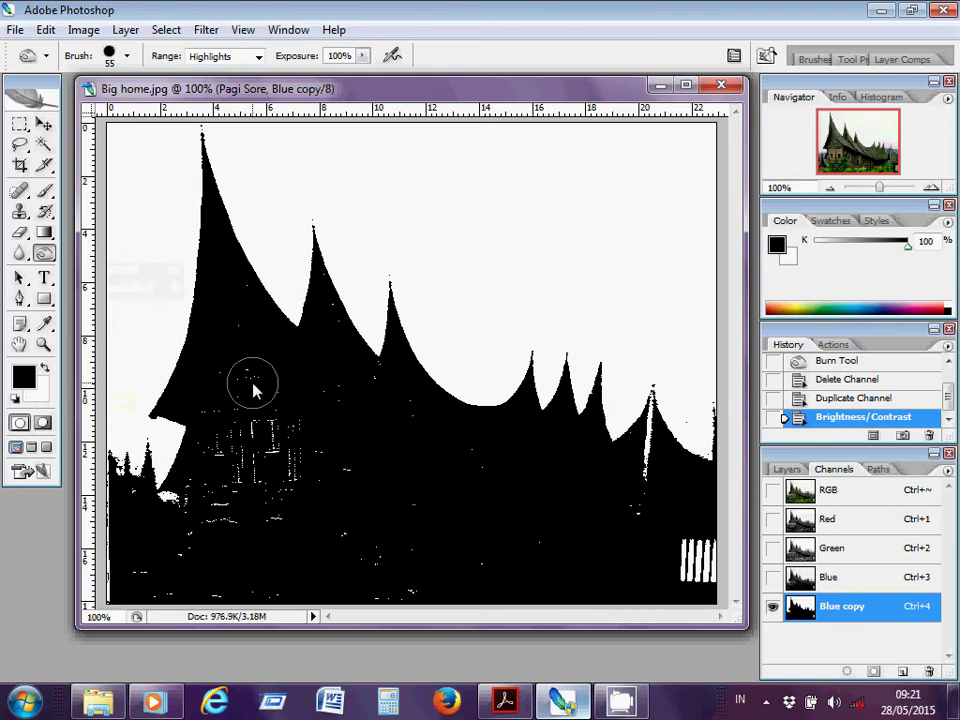
left_click(240, 303)
left_click(240, 304)
left_click(240, 304)
left_click(240, 305)
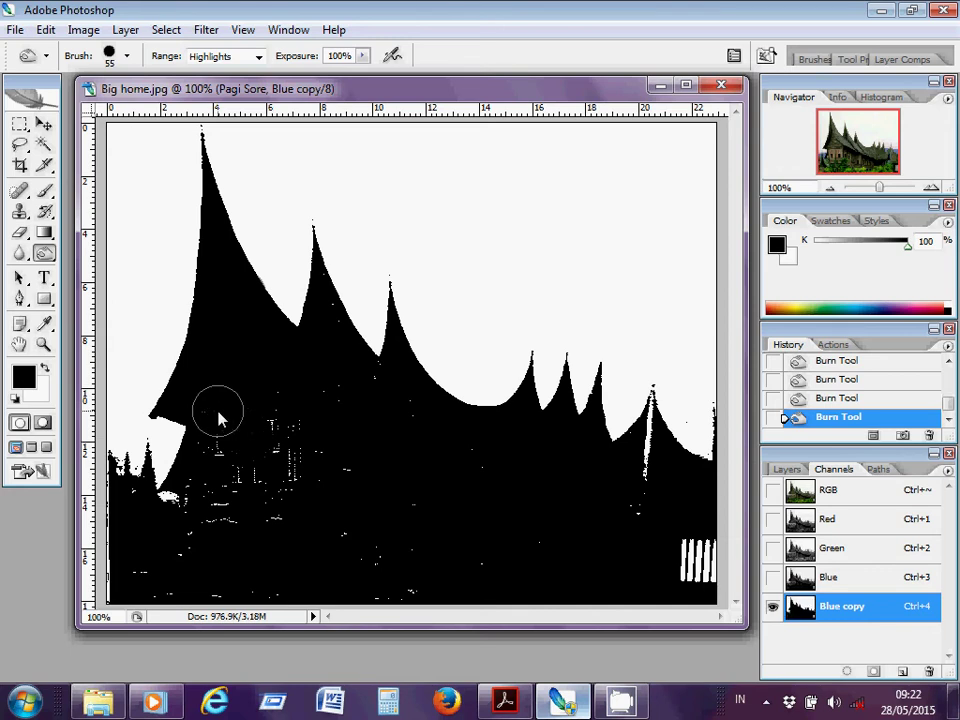
Reduce the burn brush diameter to 17 px and blacken the white specks inside the second roof peak.
left_click(127, 57)
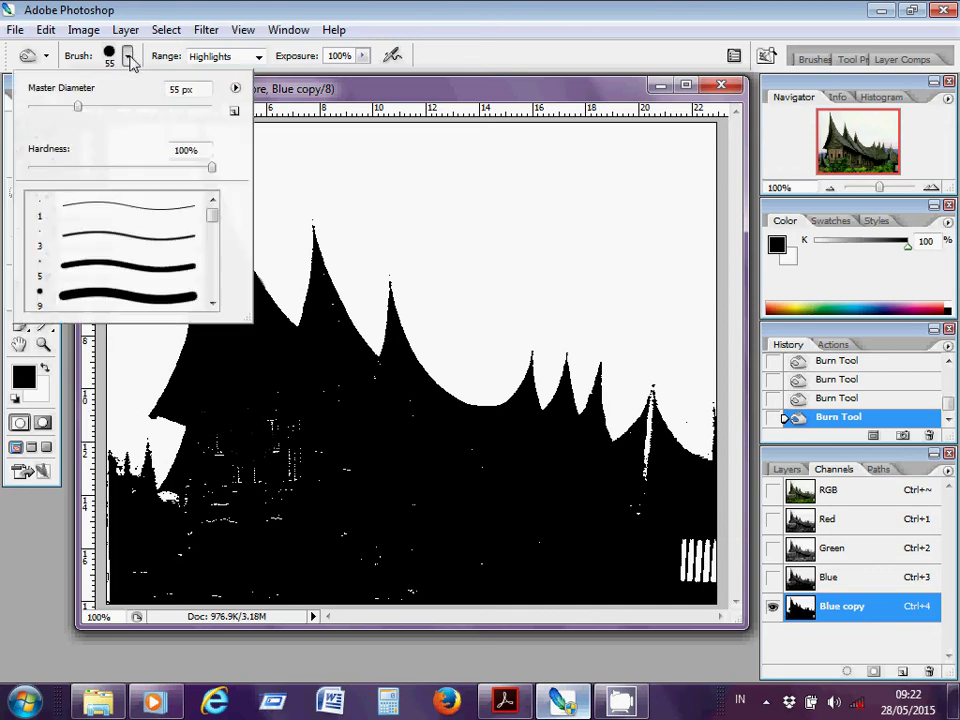
left_click(127, 57)
left_click(128, 60)
left_click_drag(79, 108, 50, 110)
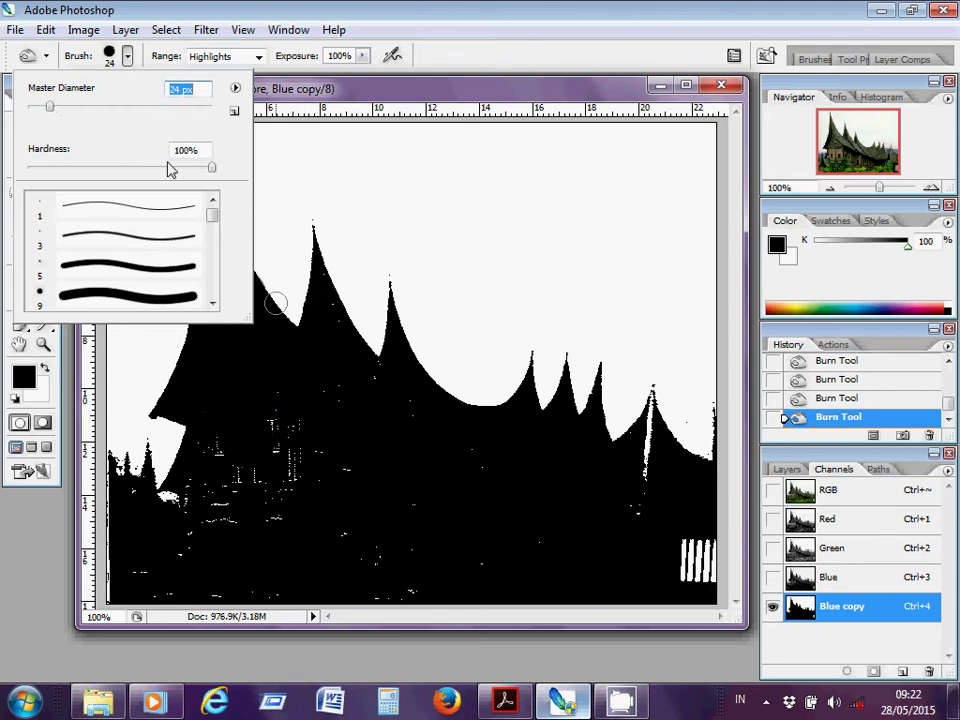
left_click_drag(47, 111, 45, 111)
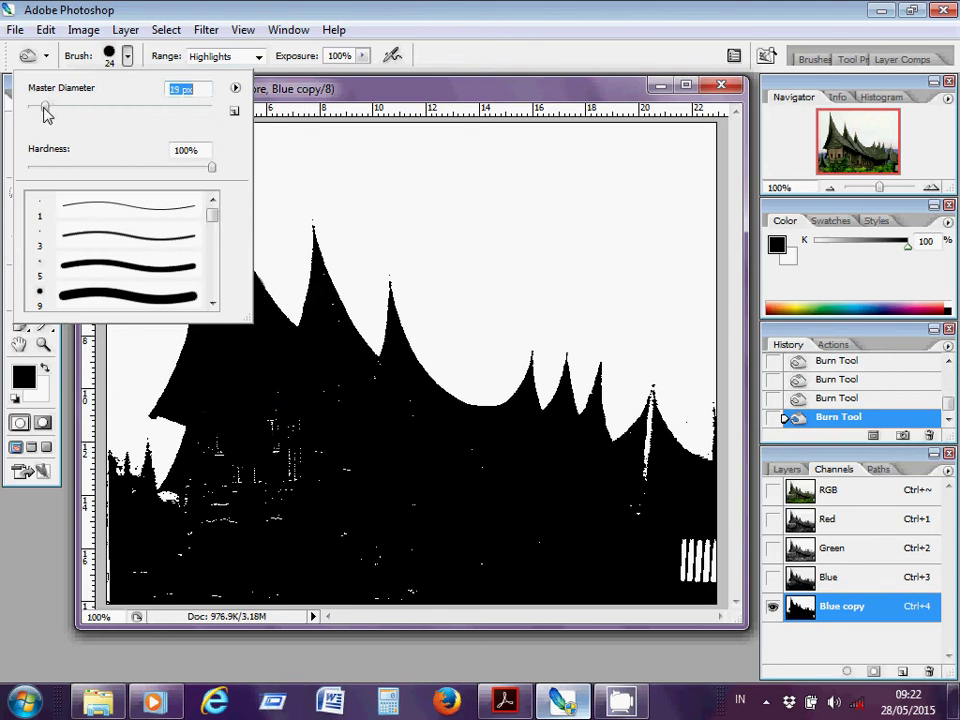
left_click(322, 283)
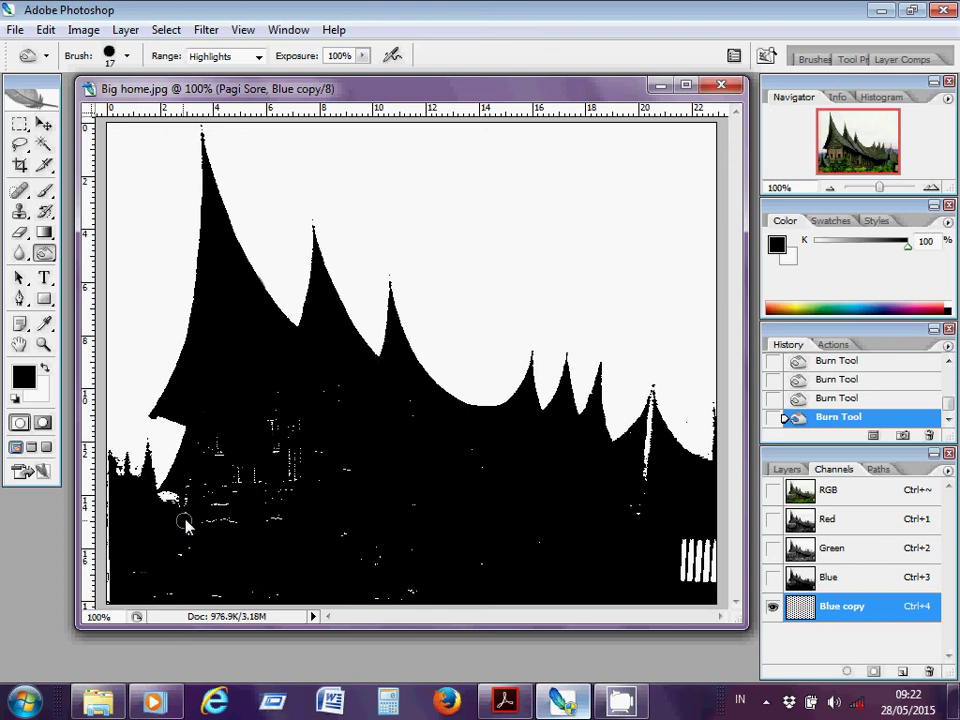
Enlarge the burn brush to 182 px and blacken the white details across the lower house, garden and striped fence.
left_click(110, 58)
left_click_drag(44, 108, 95, 111)
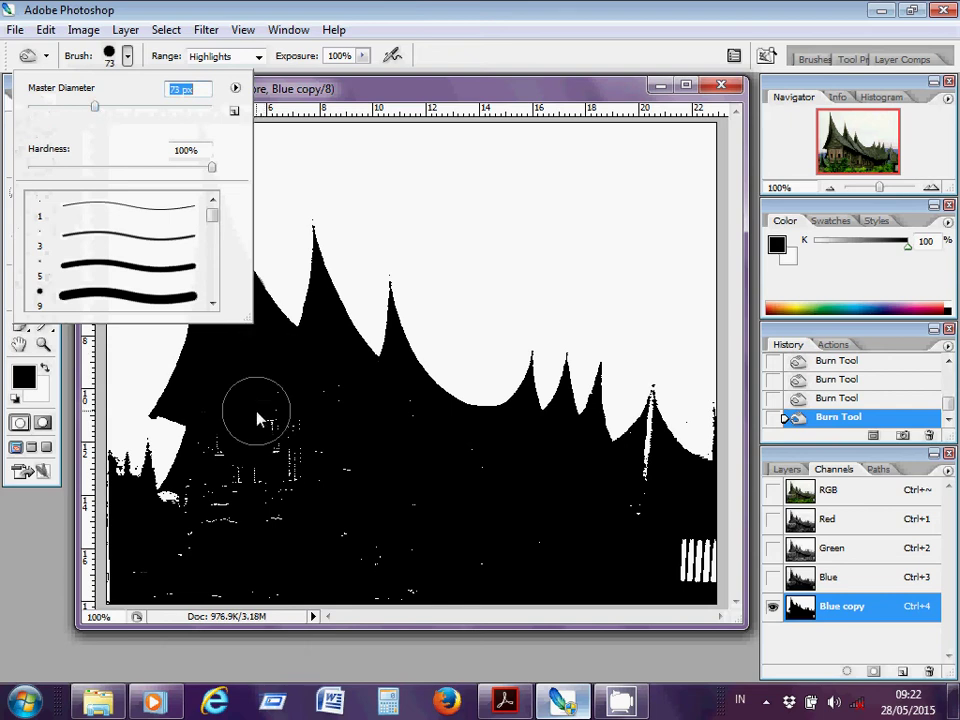
left_click_drag(100, 107, 157, 108)
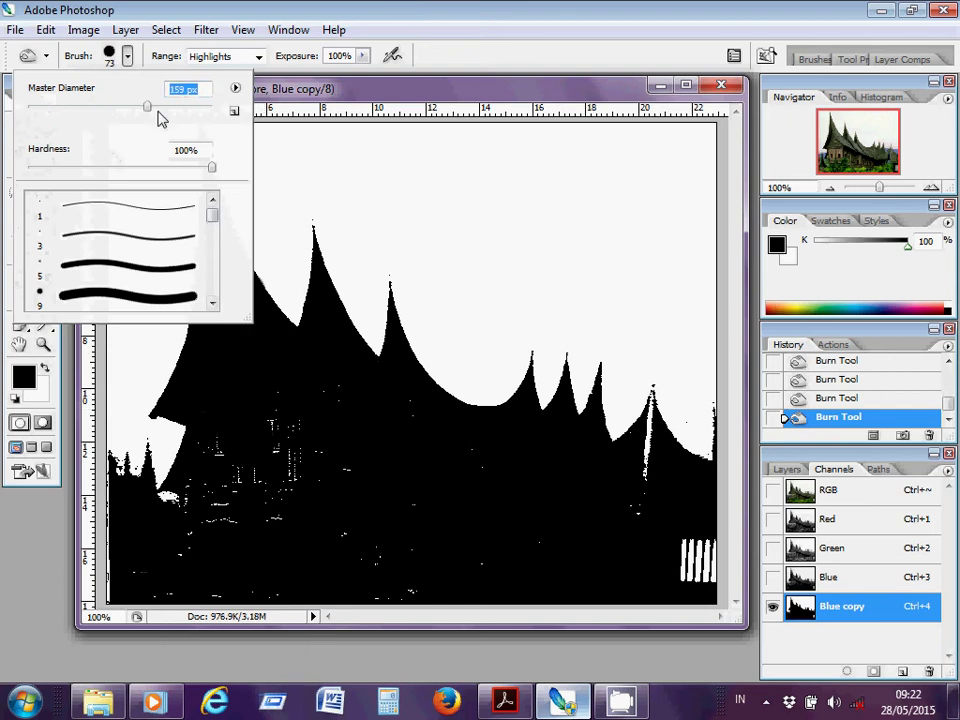
left_click(282, 449)
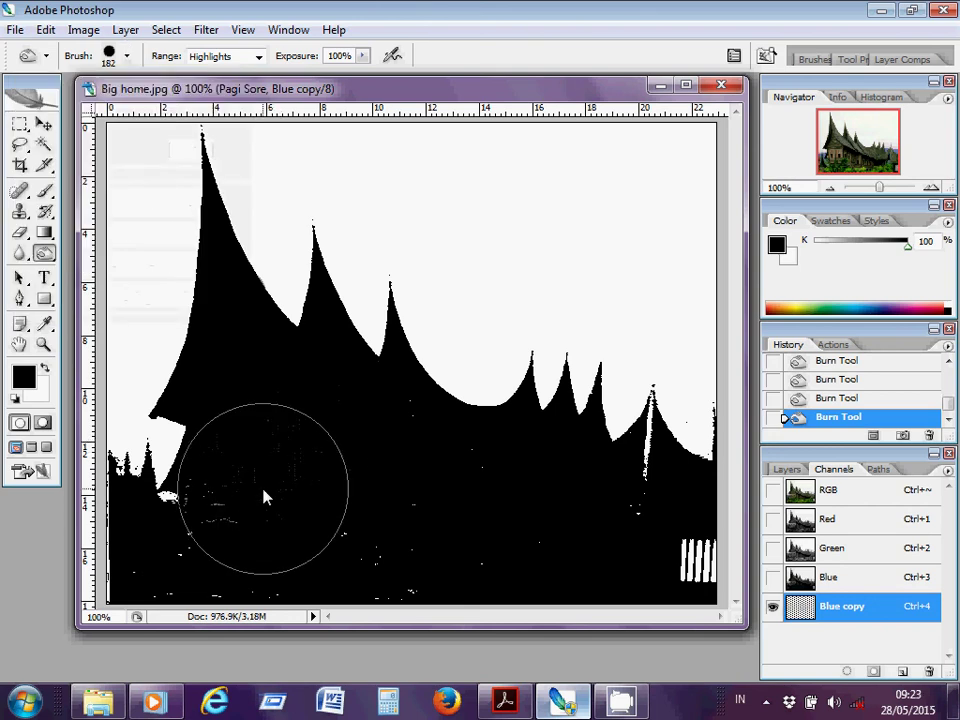
mouse_move(265, 497)
left_mouse_down()
mouse_move(322, 513)
mouse_move(400, 451)
mouse_move(399, 466)
mouse_move(508, 524)
mouse_move(578, 541)
left_mouse_up()
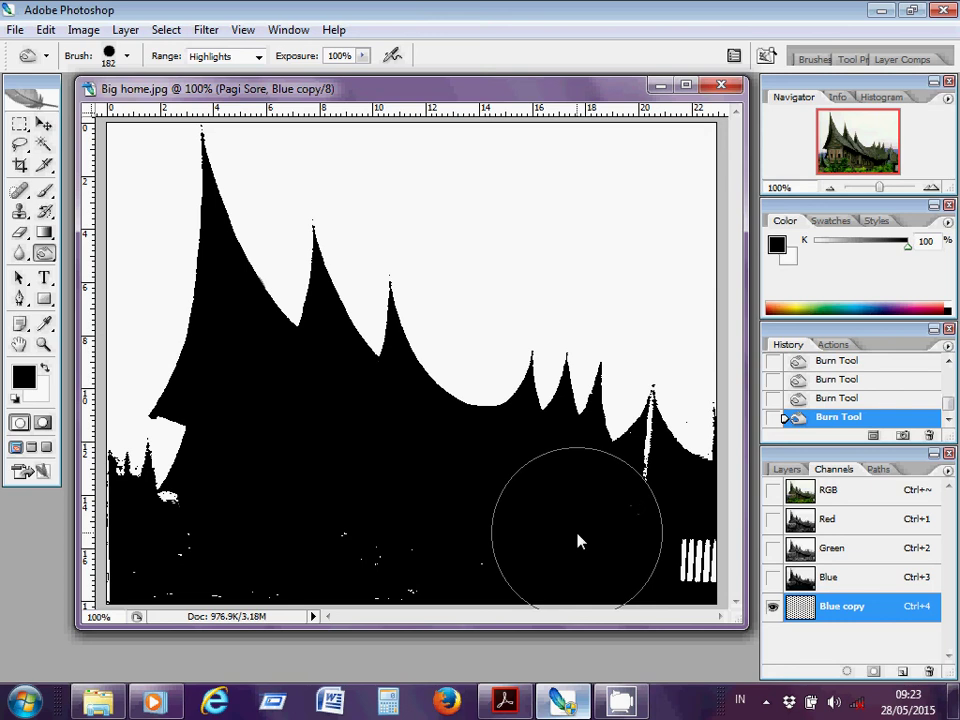
left_click(660, 579)
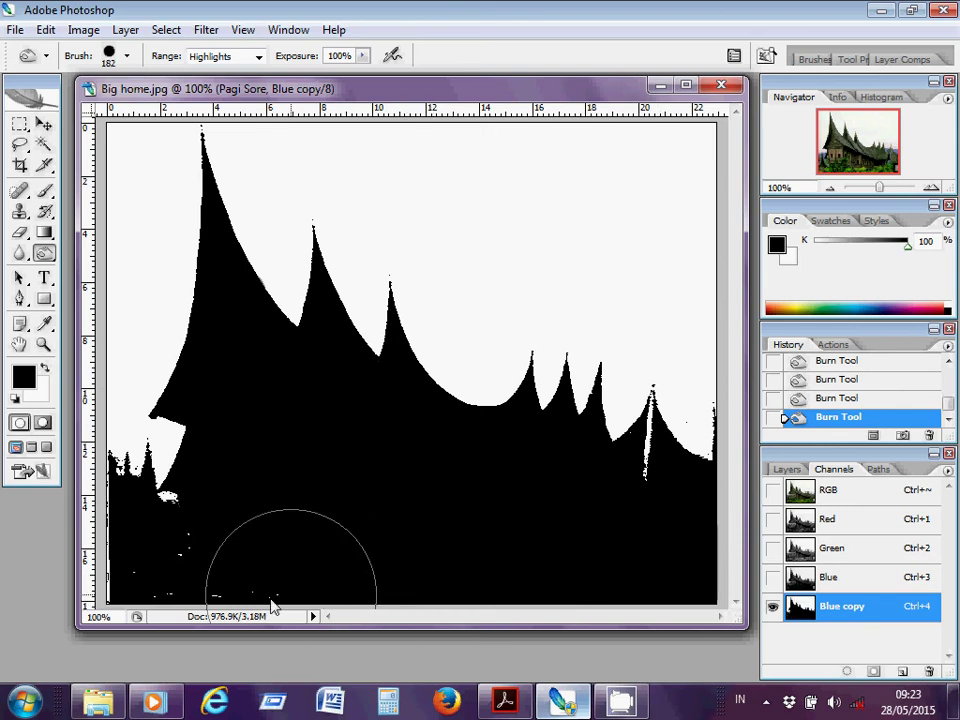
left_click(205, 600)
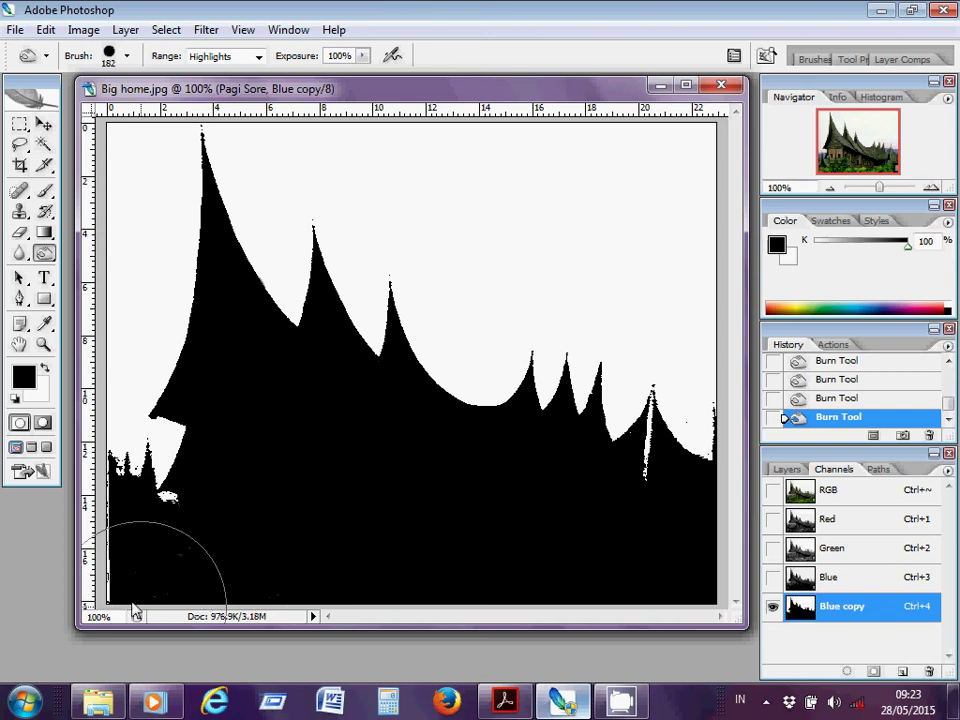
left_click(103, 584)
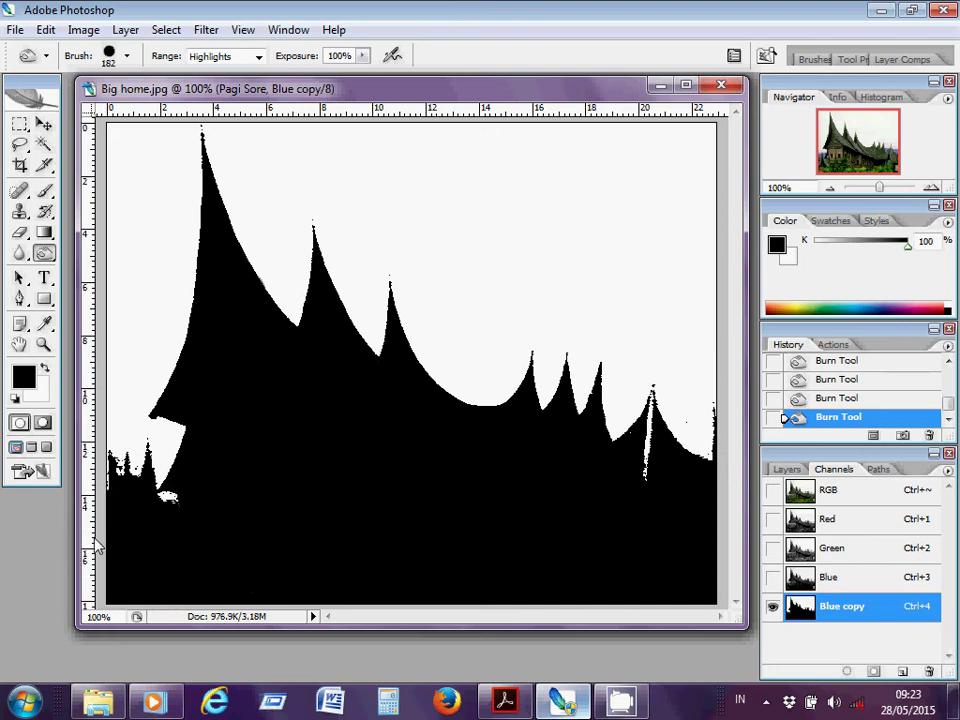
Reduce the burn brush diameter to 29 px and burn the white strip along the silhouette's left edge to black.
left_click(127, 56)
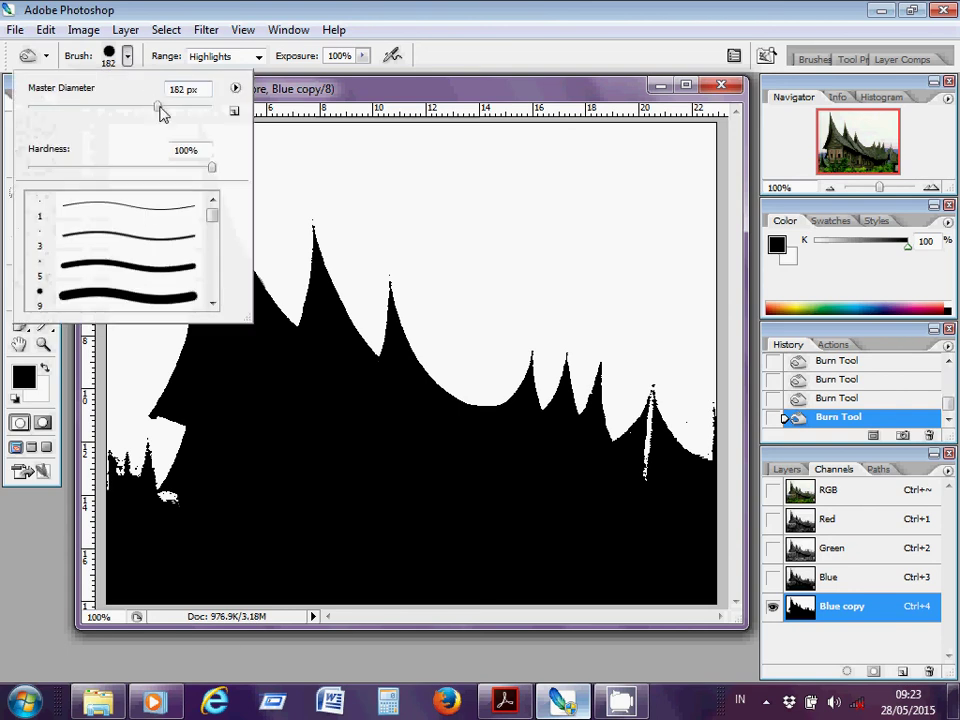
left_click_drag(158, 108, 78, 110)
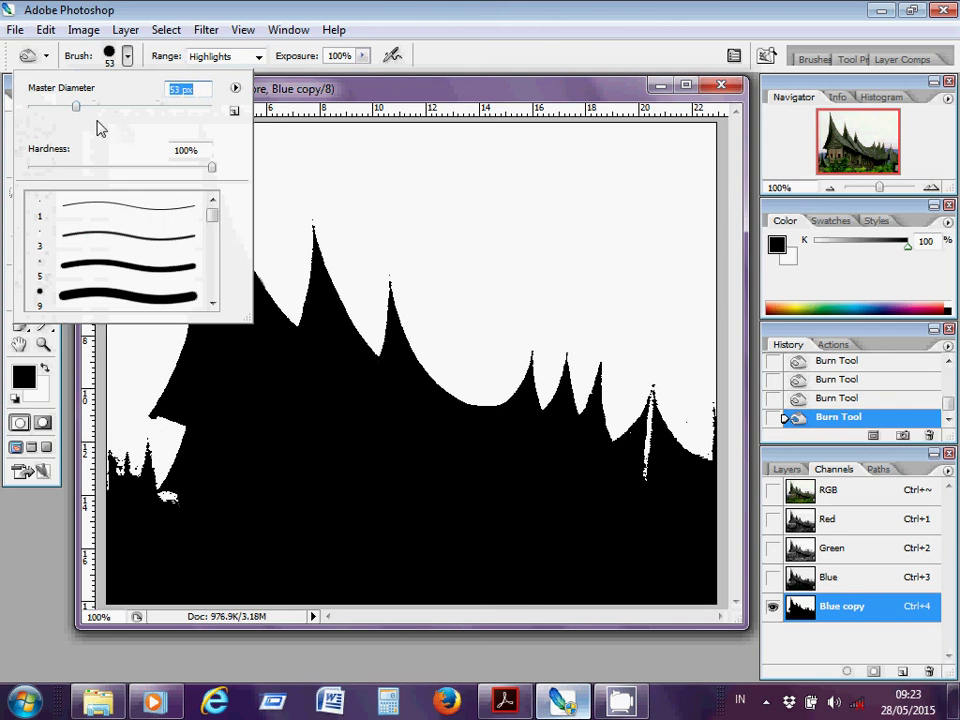
left_click_drag(76, 108, 55, 113)
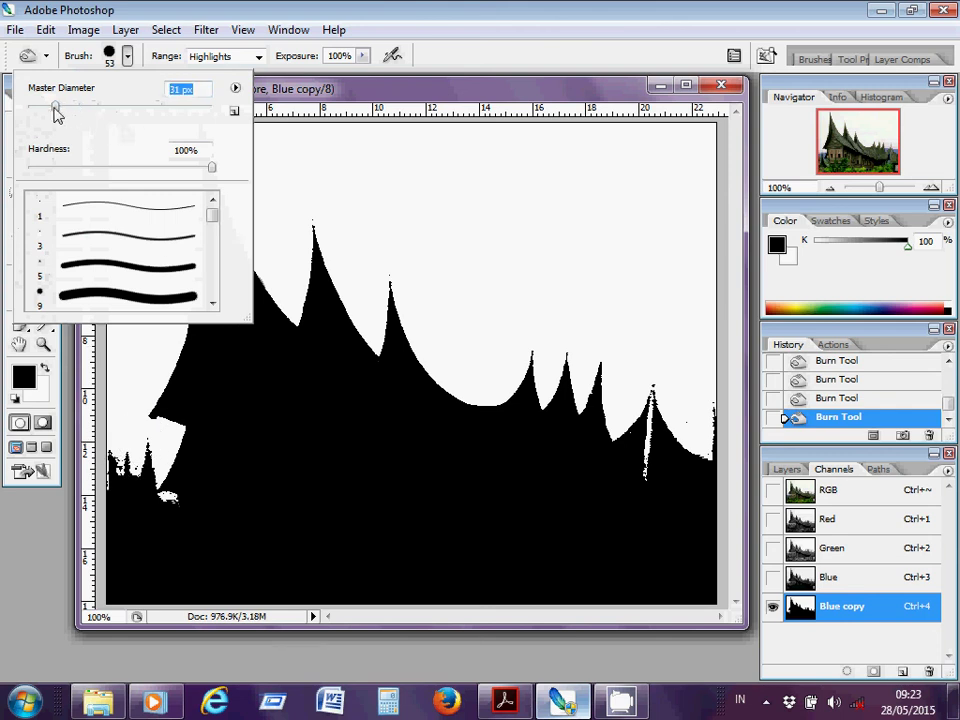
left_click(100, 487)
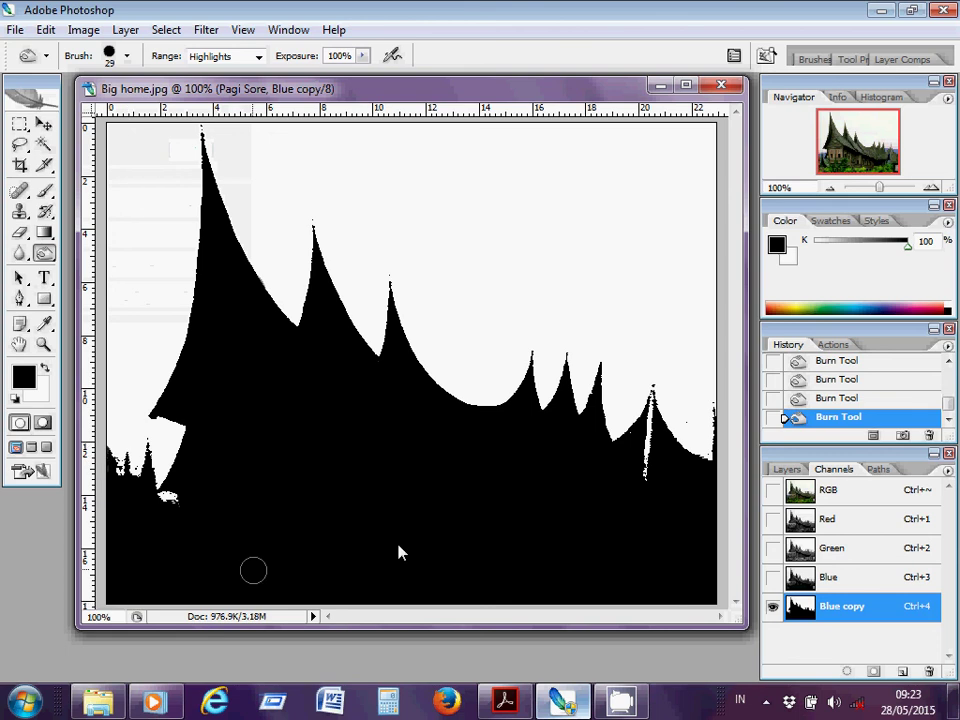
Burn the white streak in the rightmost roof peak, reducing the brush diameter to 14 px, and blacken the white patch below the left sky gap.
left_click(650, 475)
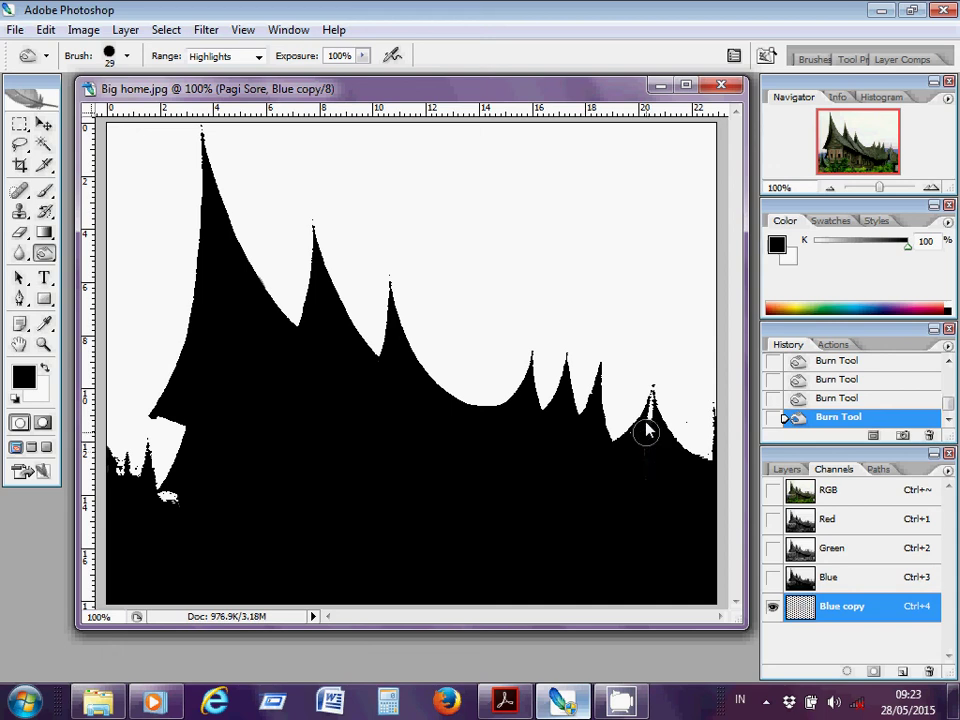
left_click_drag(647, 435, 654, 422)
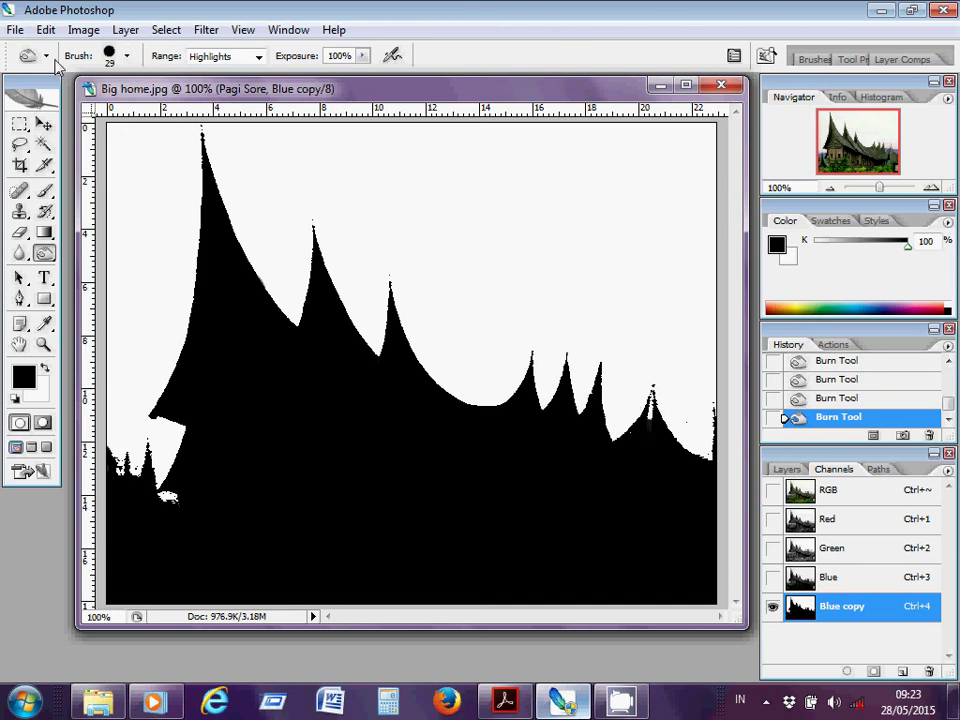
left_click(126, 57)
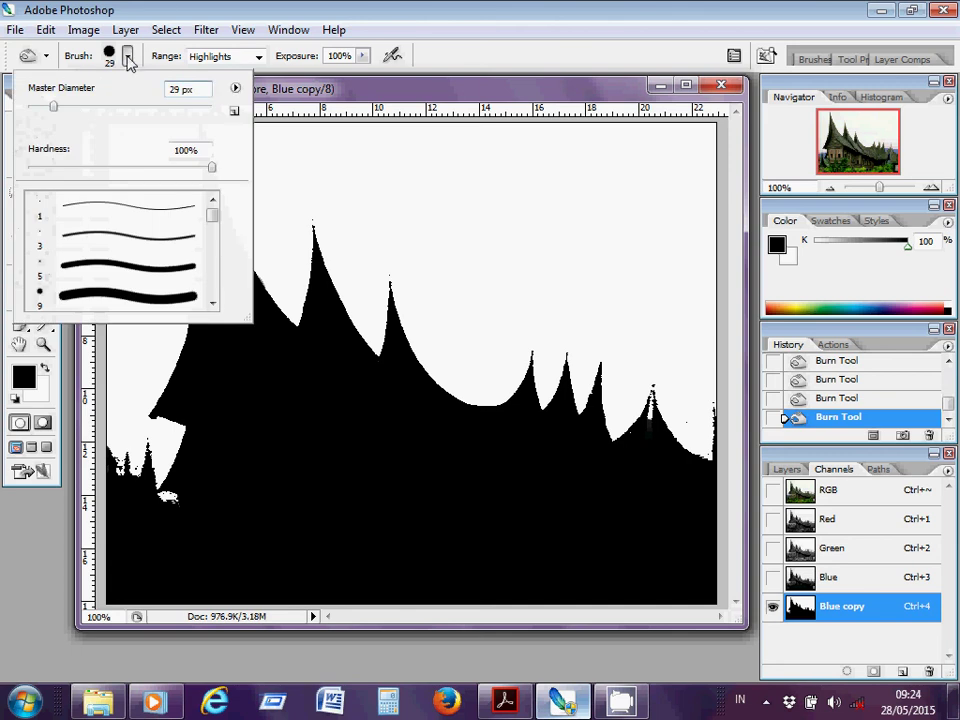
left_click_drag(52, 107, 39, 107)
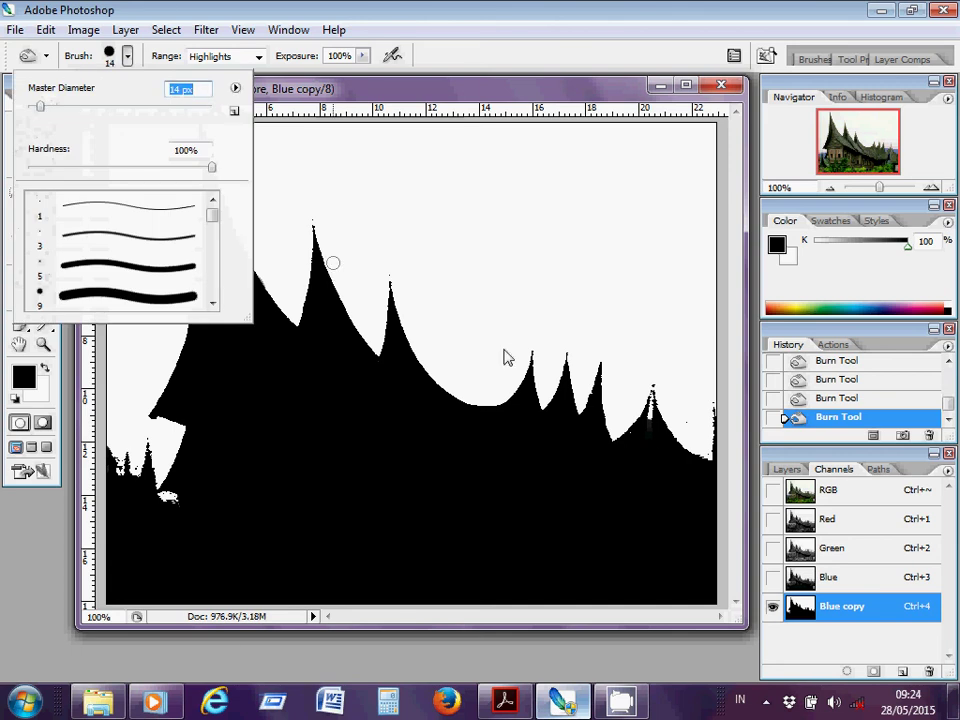
left_click(650, 420)
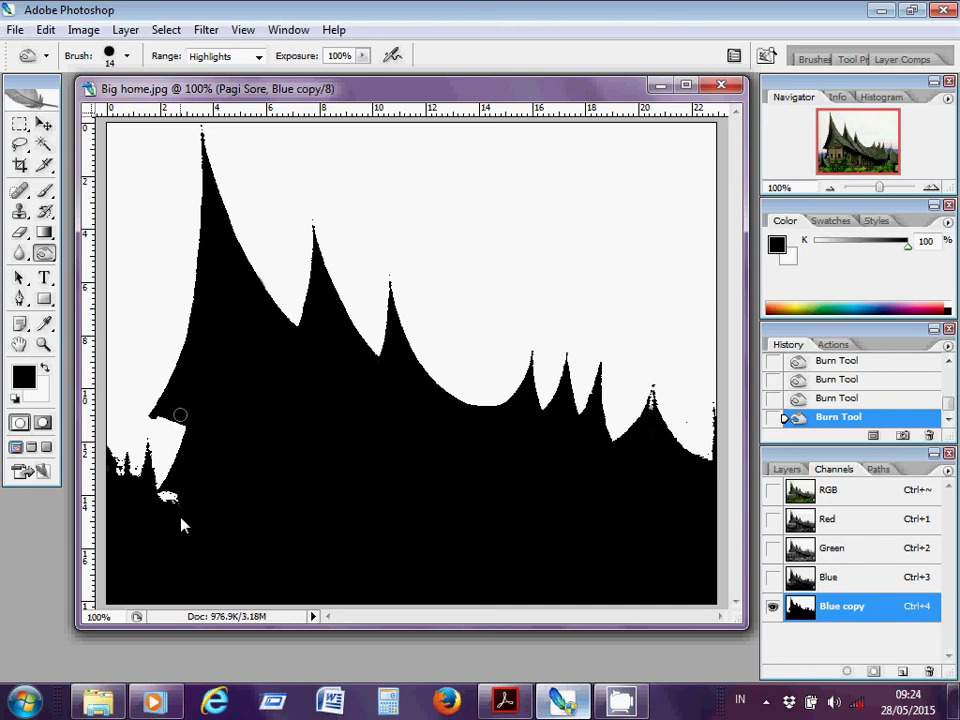
mouse_move(172, 514)
left_mouse_down()
mouse_move(178, 496)
mouse_move(177, 510)
mouse_move(160, 500)
left_mouse_up()
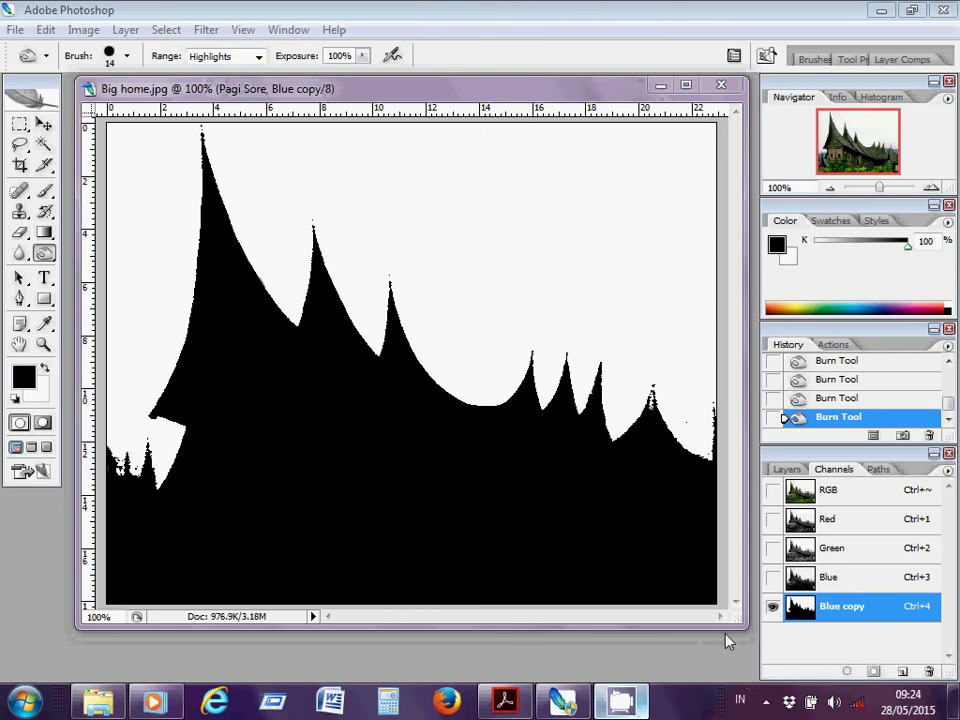
left_click(766, 700)
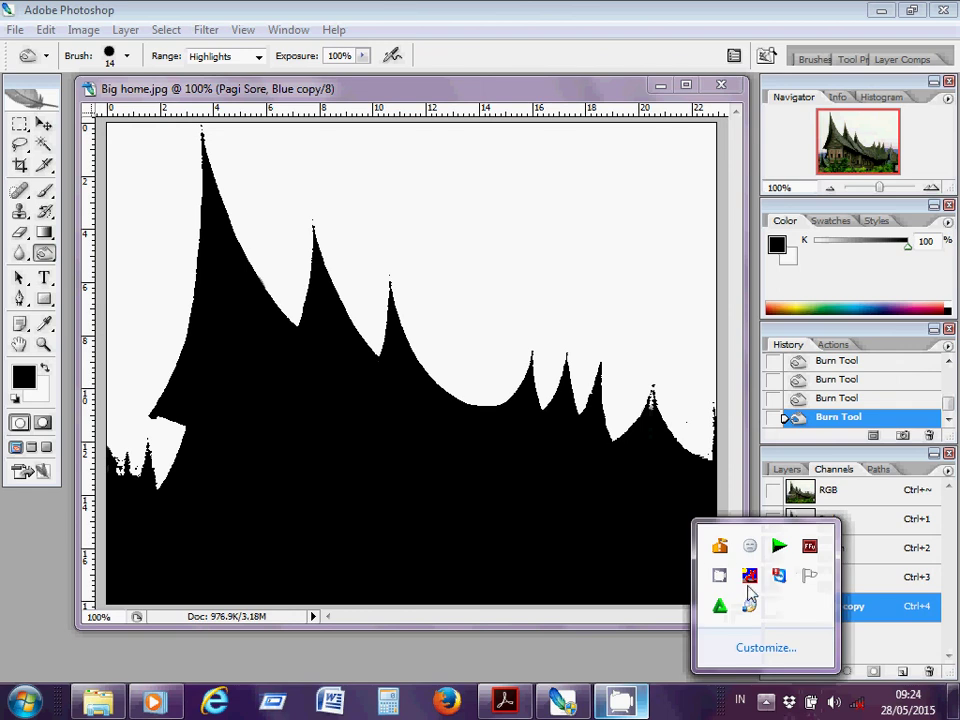
left_click(720, 575)
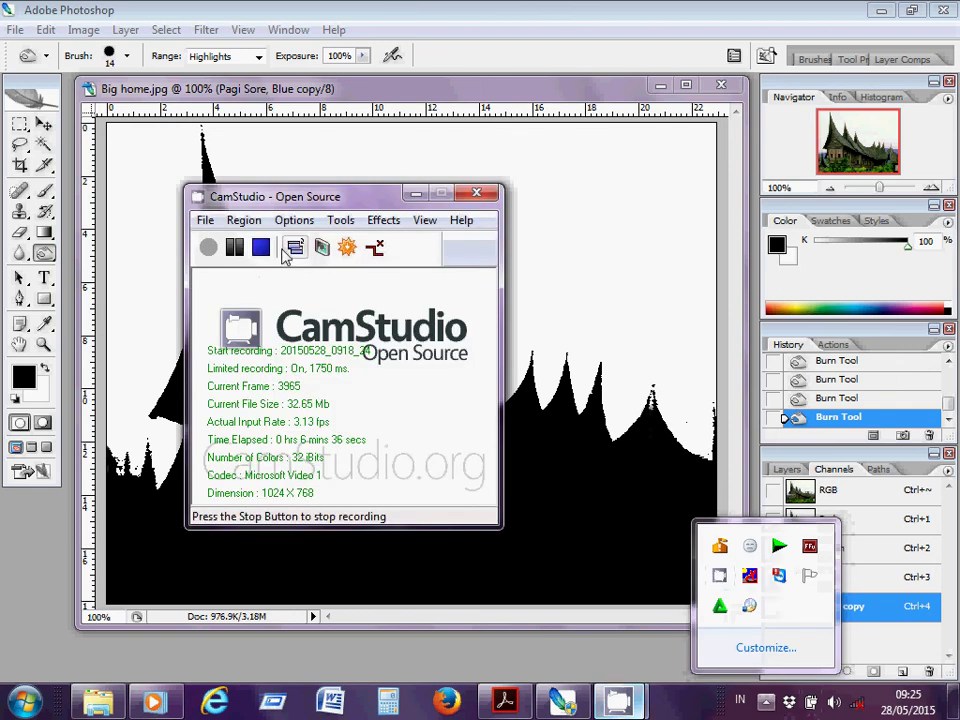